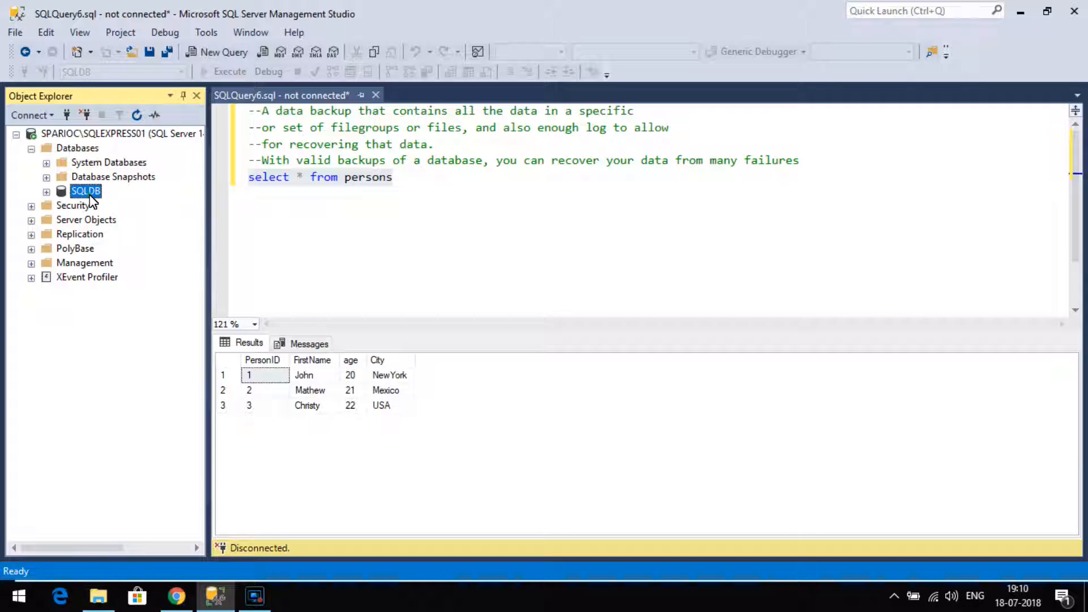
Step: Back up the SQLDB database to disk as a full backup, using the default SQLDB.bak destination
left_click(114, 219)
left_click(92, 194)
right_click(92, 194)
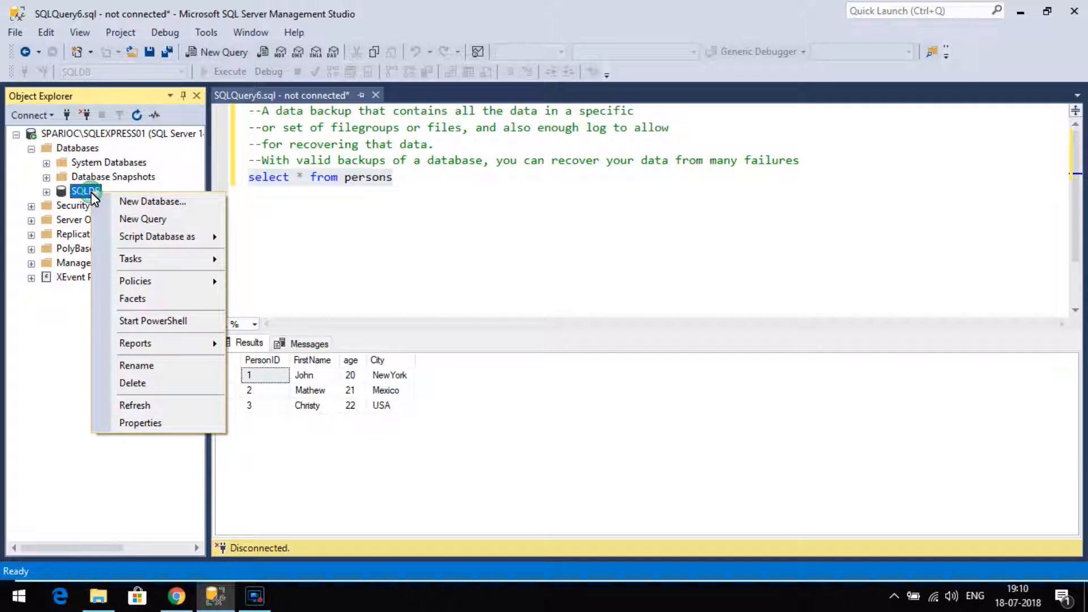
mouse_move(134, 259)
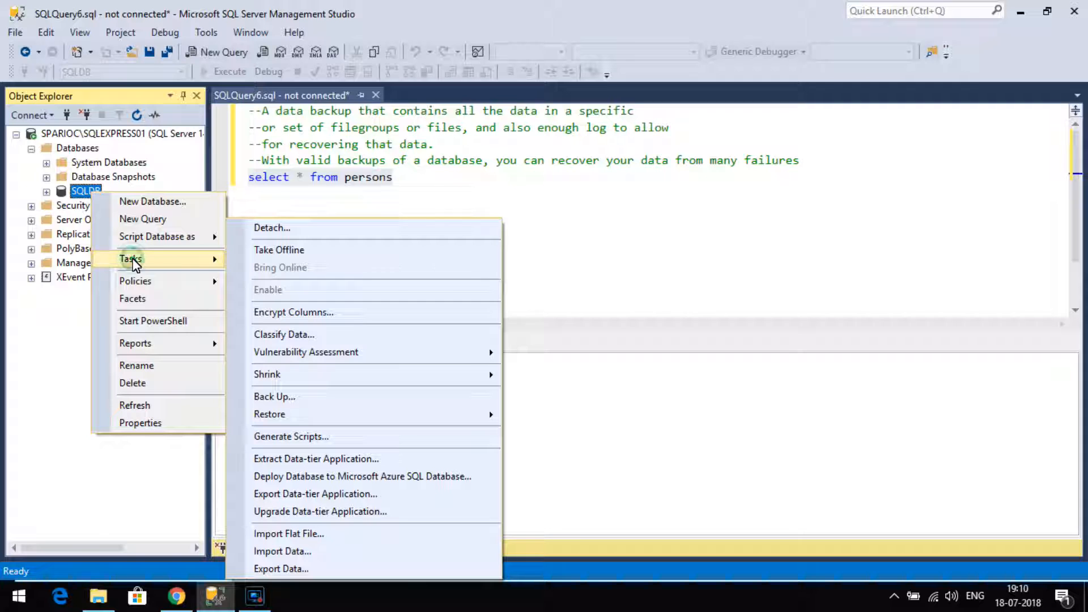
left_click(309, 401)
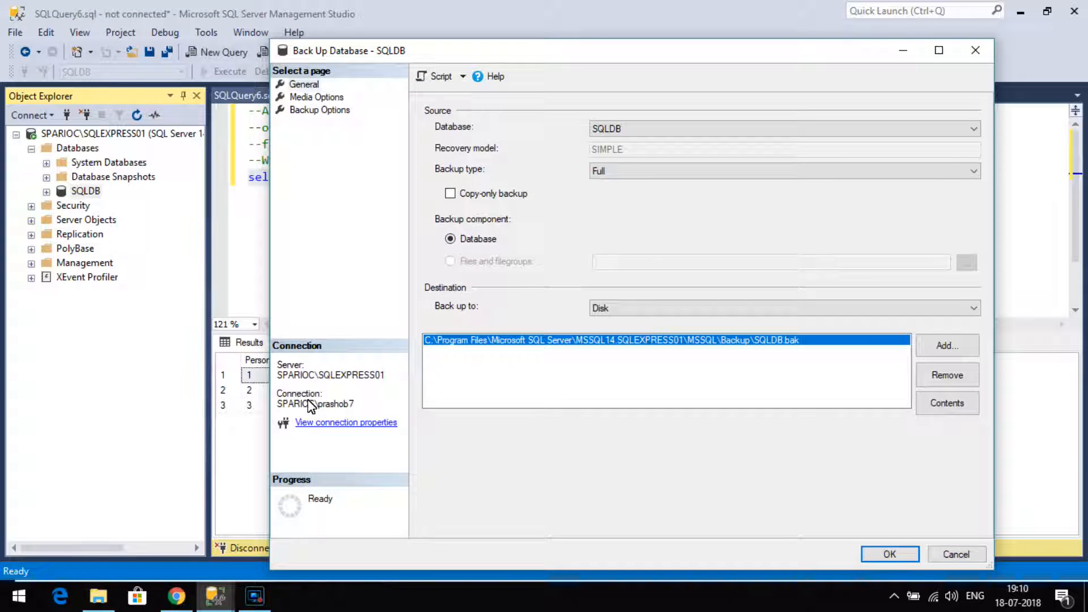
left_click(635, 180)
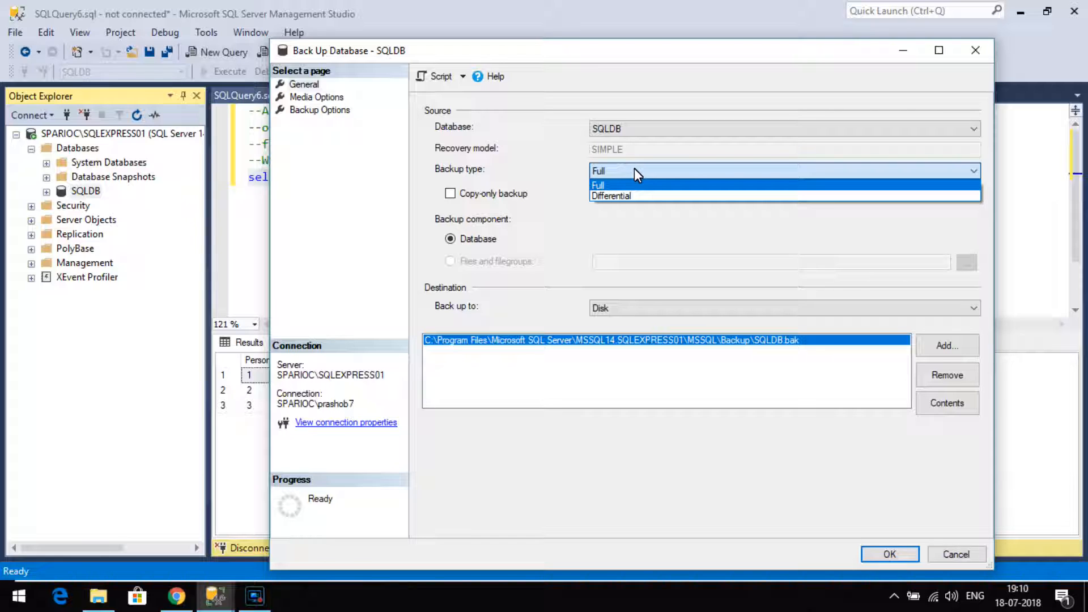
left_click(634, 169)
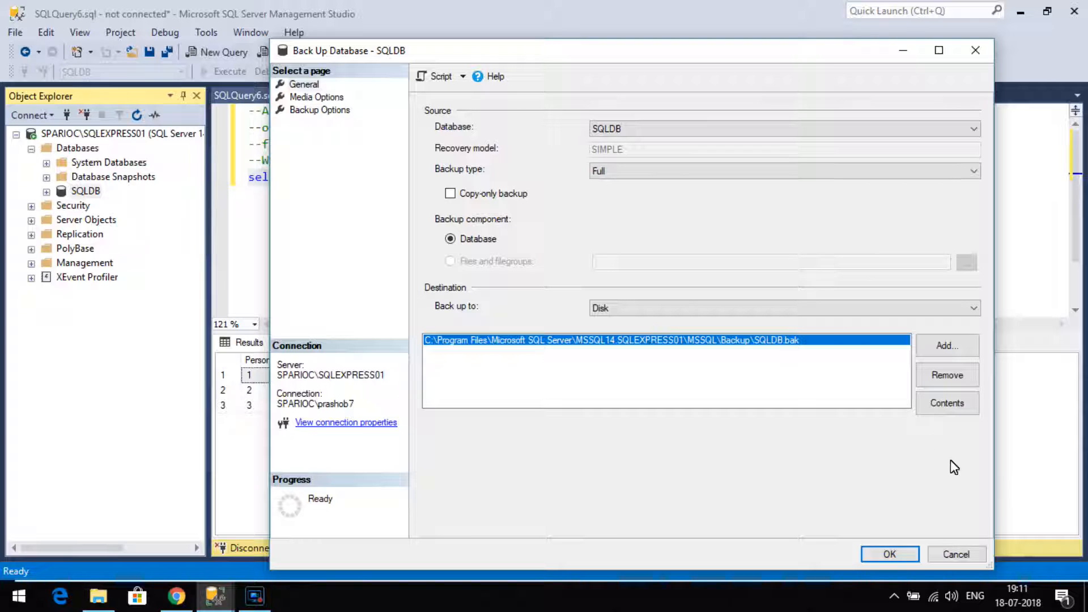
left_click(893, 554)
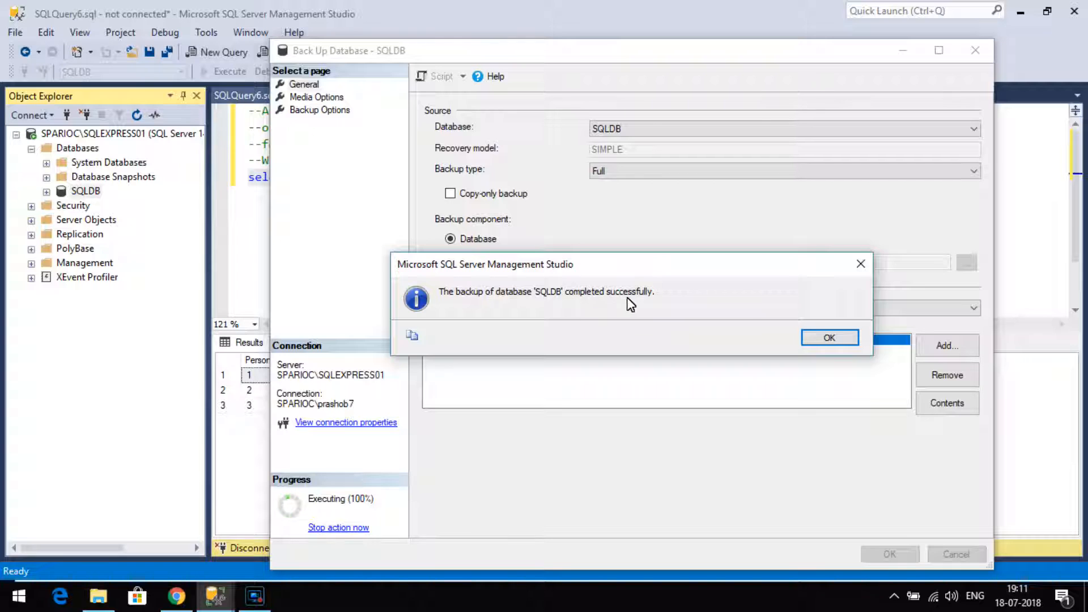
left_click(826, 343)
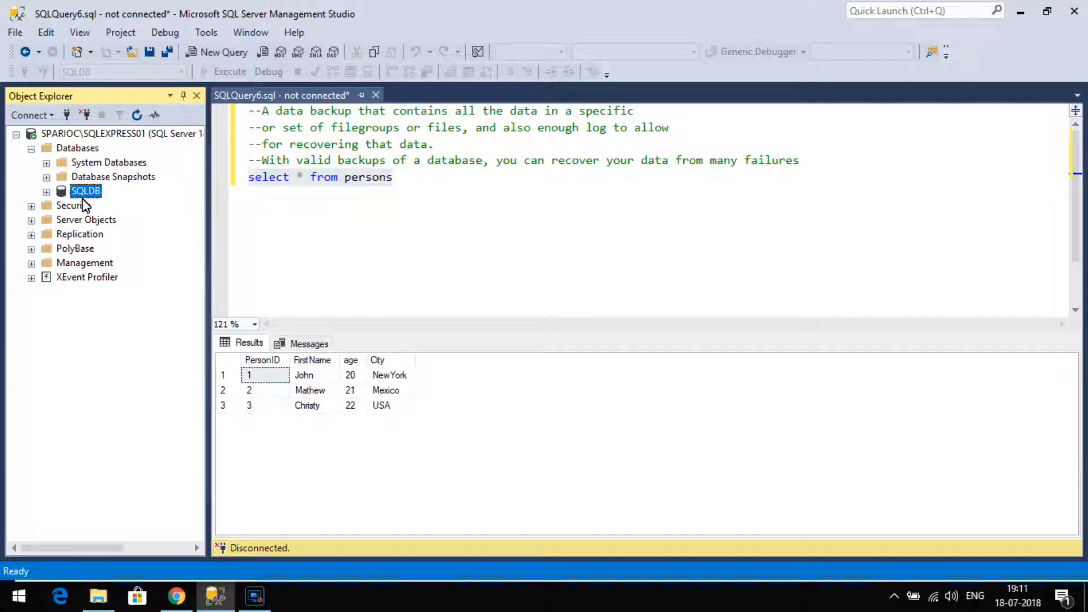
Step: Switch to File Explorer and check the MSSQL Backup folder for the SQLDB.bak file
left_click(98, 596)
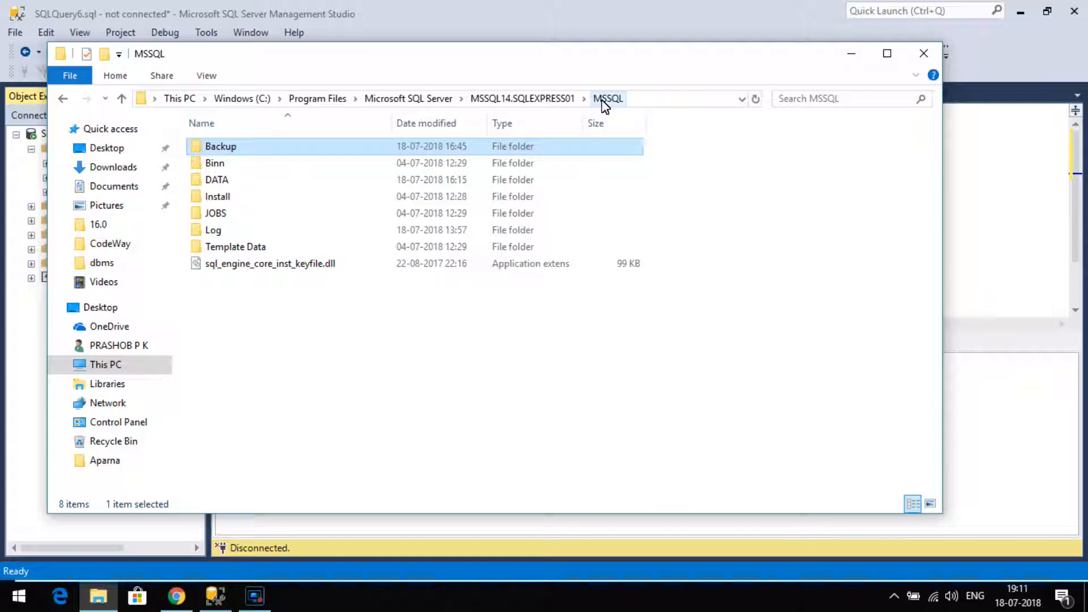
double_click(220, 149)
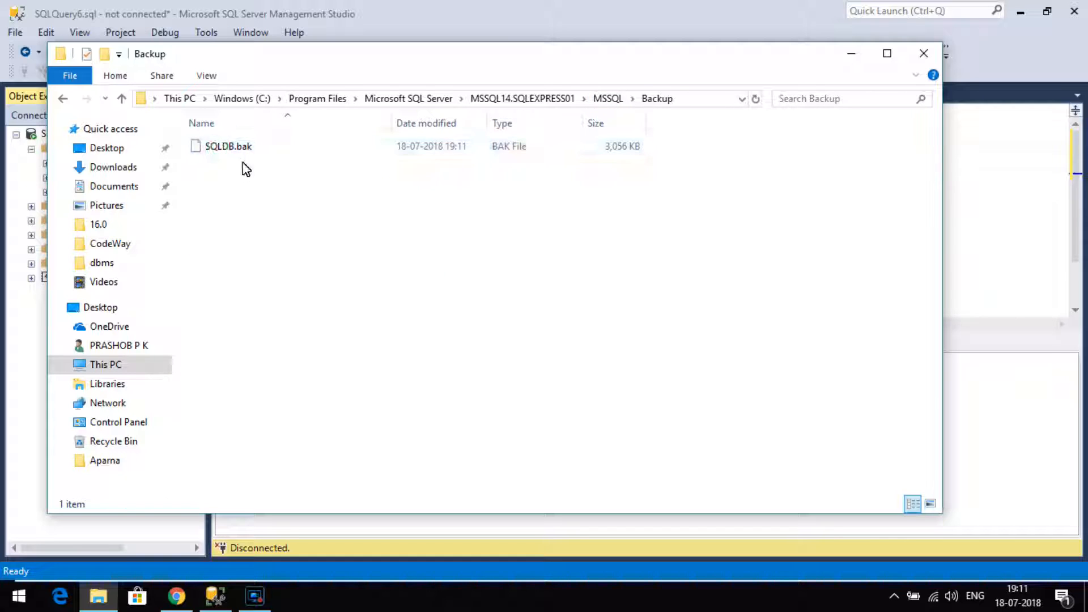
left_click(246, 149)
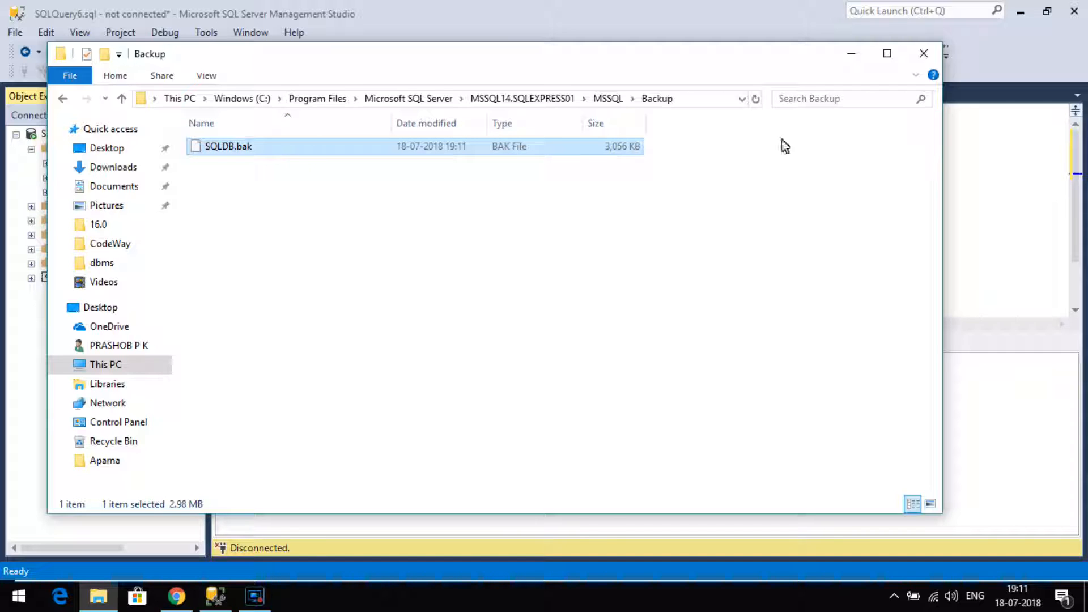
left_click(924, 53)
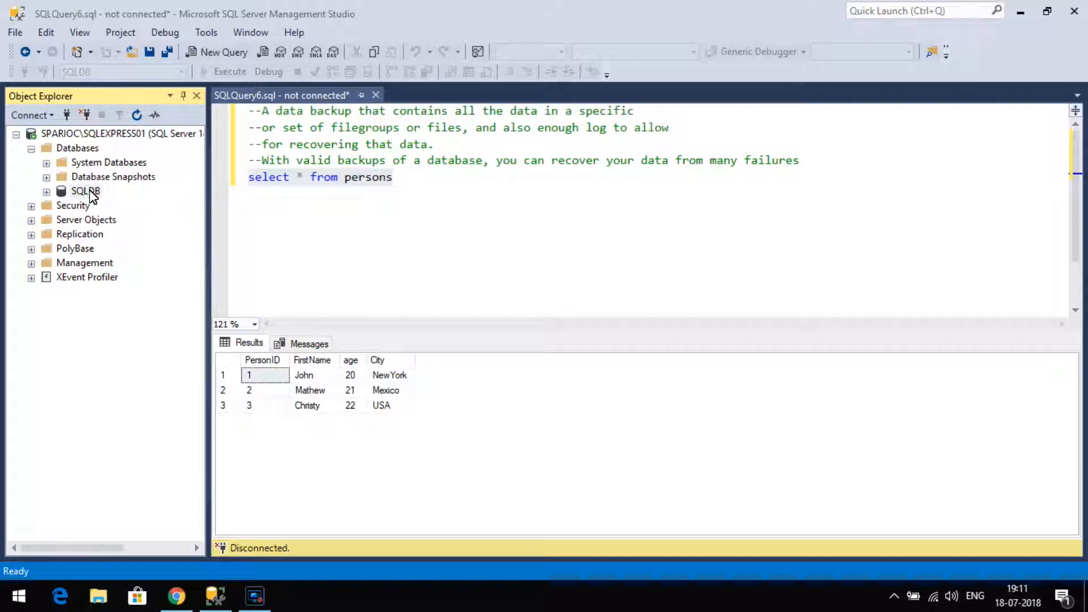
Step: Add the statement "drop database sqldb" below the select query and execute only that line, connecting with Windows Authentication
left_click(294, 215)
left_click(425, 188)
key("Return")
type("drop database sqldb")
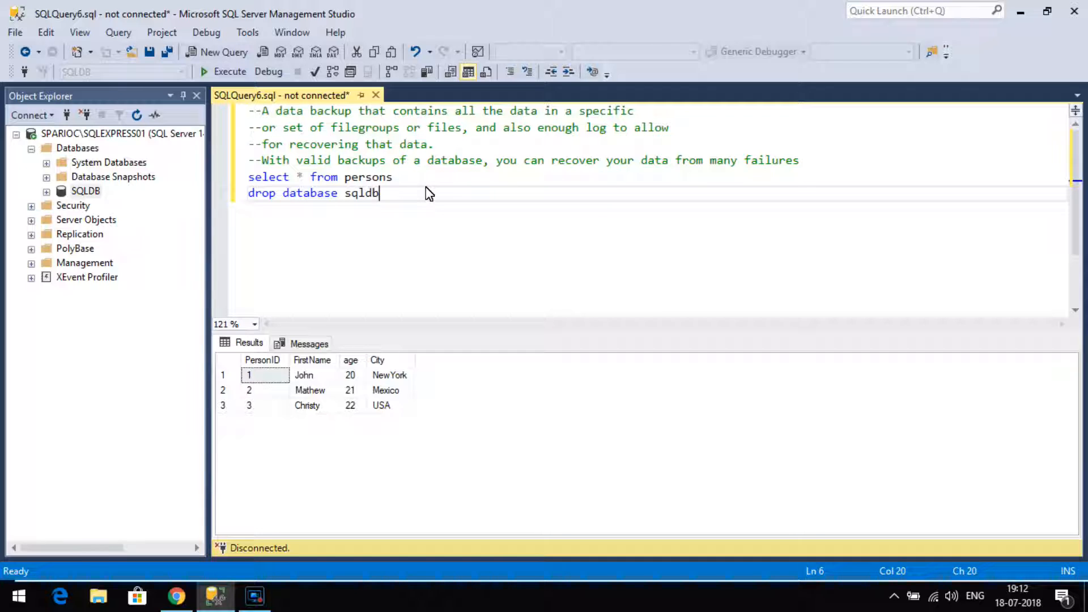
left_click_drag(425, 194, 245, 195)
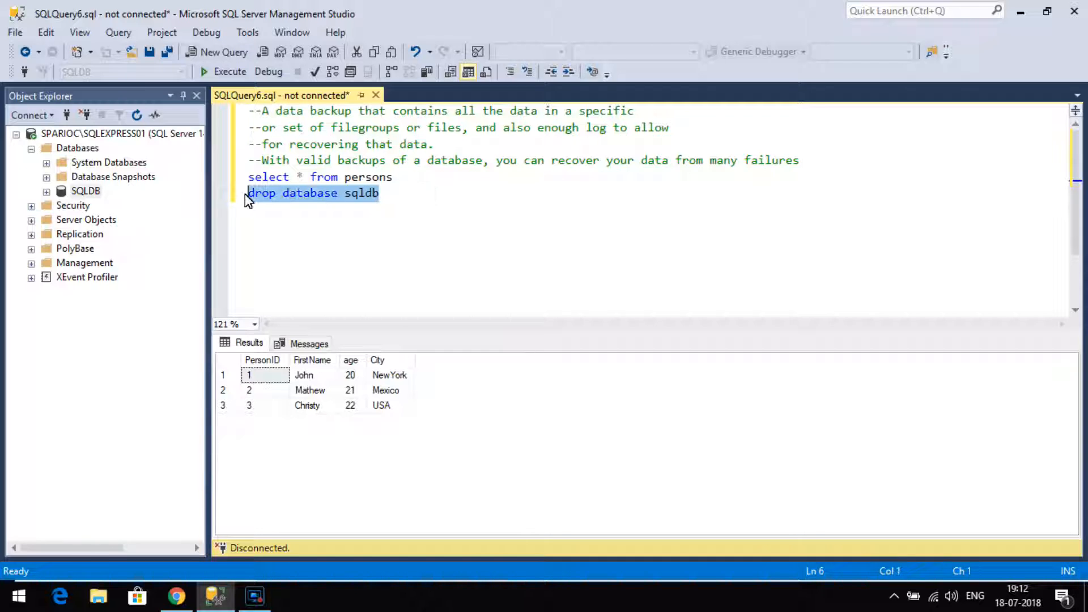
left_click(227, 72)
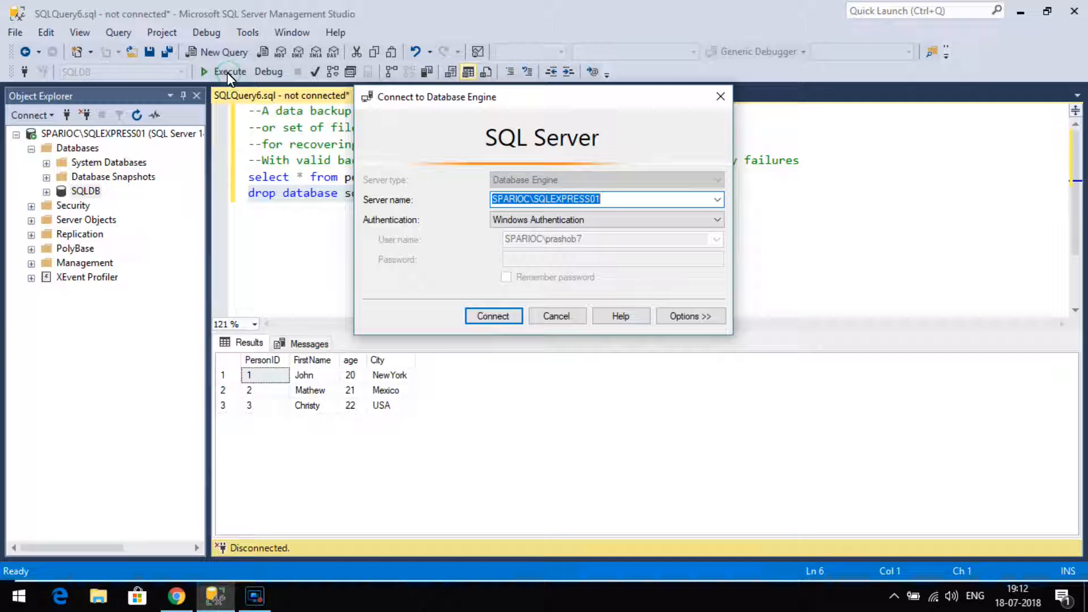
left_click(503, 317)
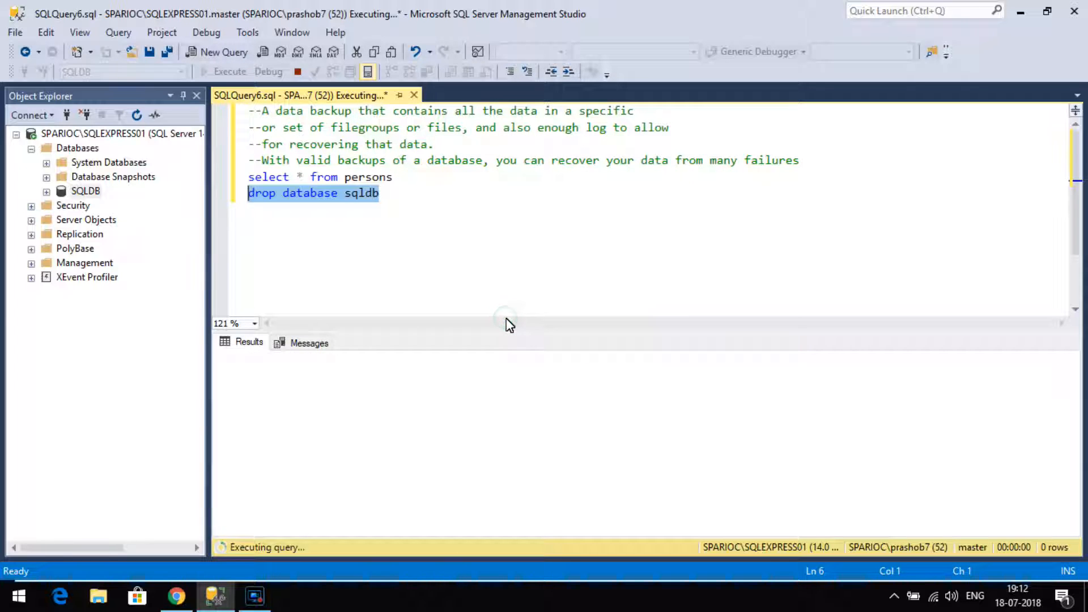
left_click(389, 238)
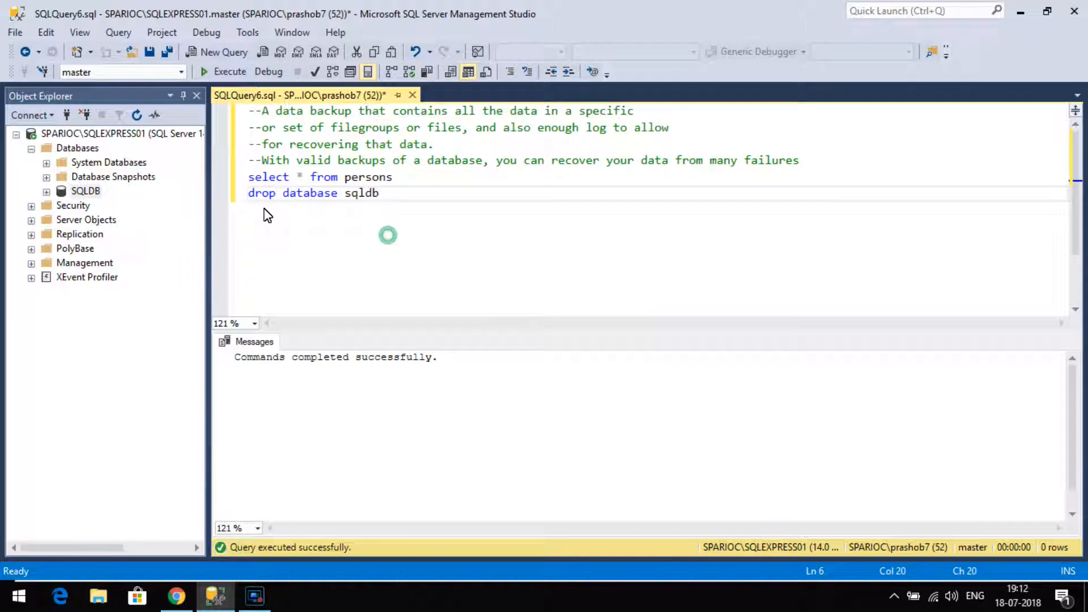
Step: Refresh the server's Databases folder
left_click(92, 150)
right_click(93, 154)
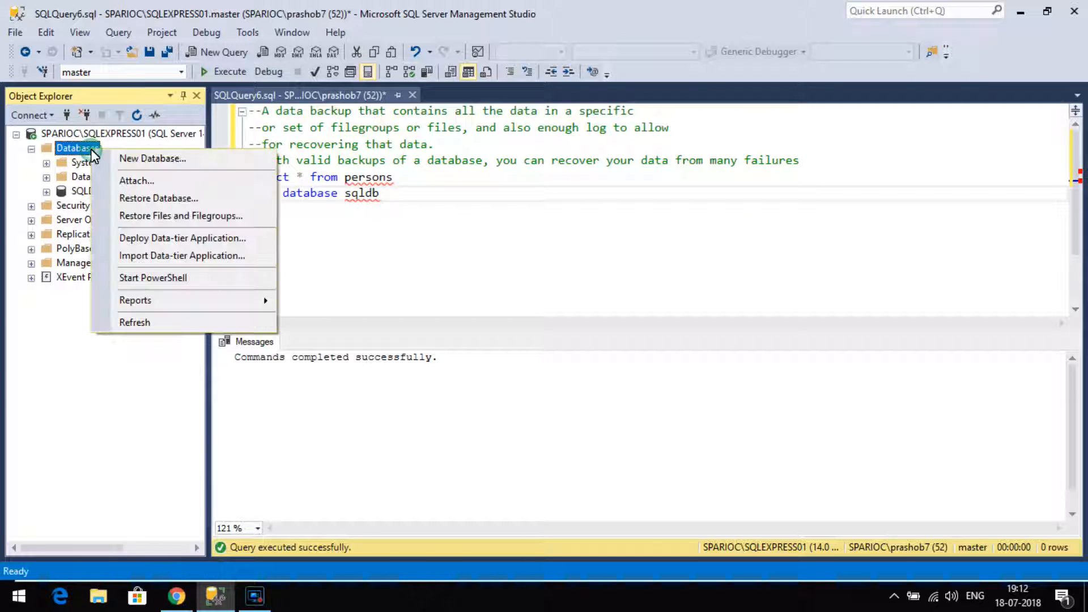
left_click(135, 323)
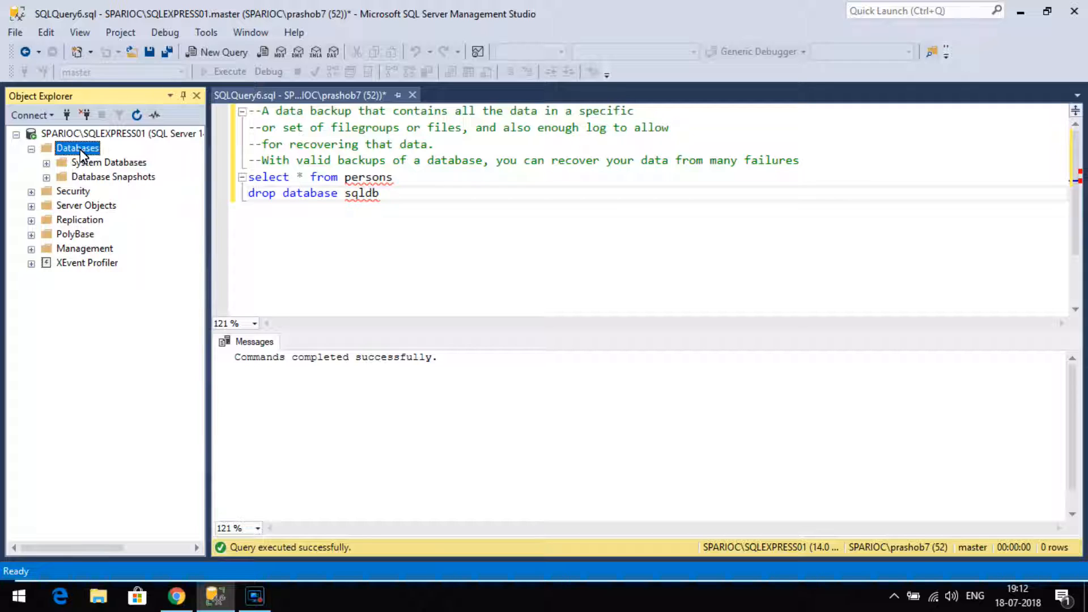
Step: Start a database restore from the Databases folder and set its source to Device
right_click(80, 149)
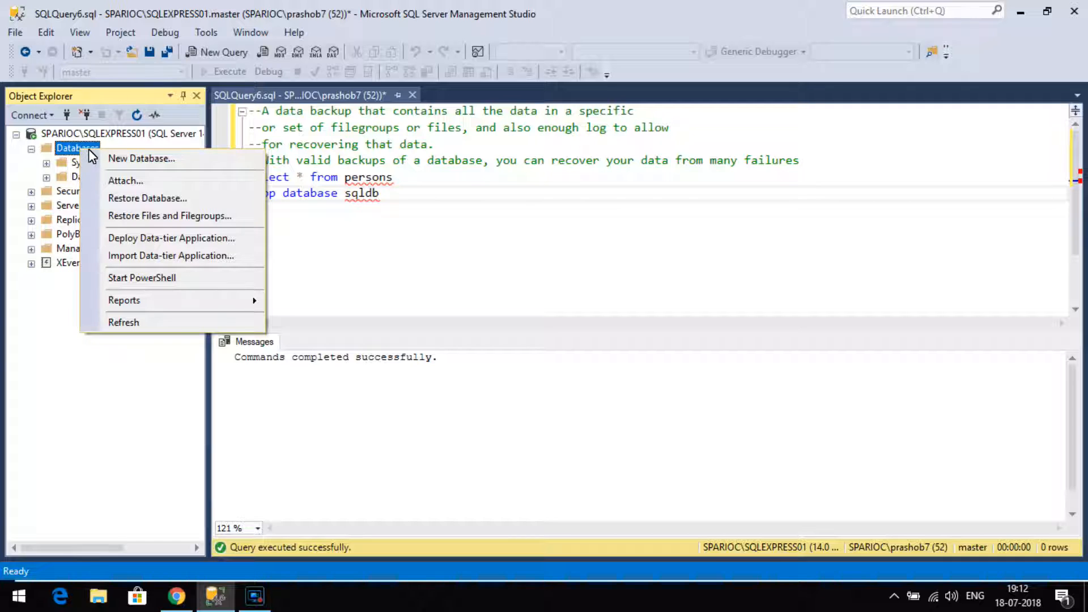
left_click(131, 200)
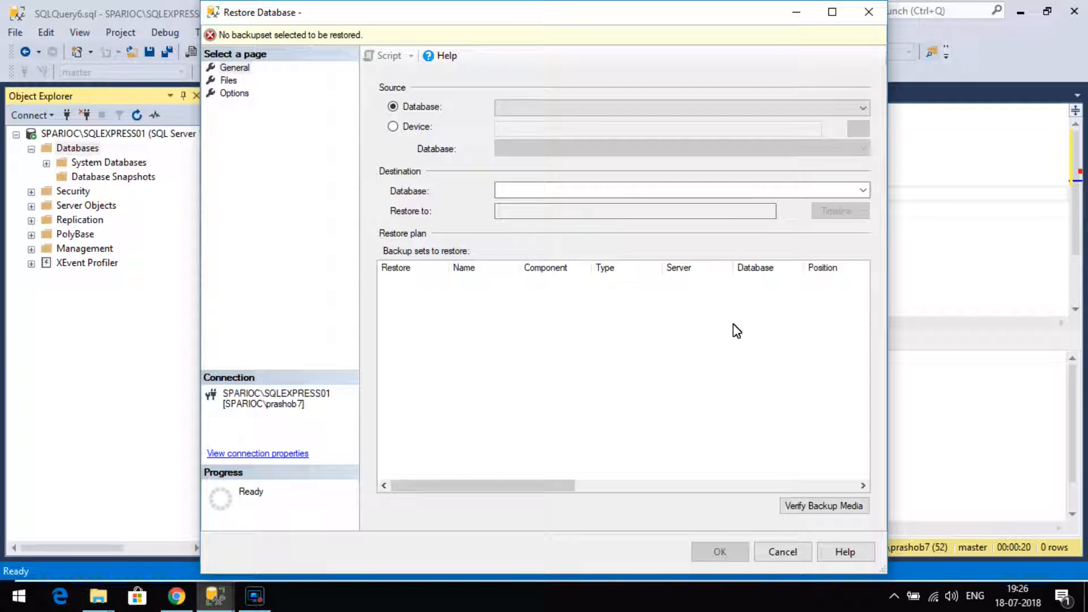
left_click(717, 112)
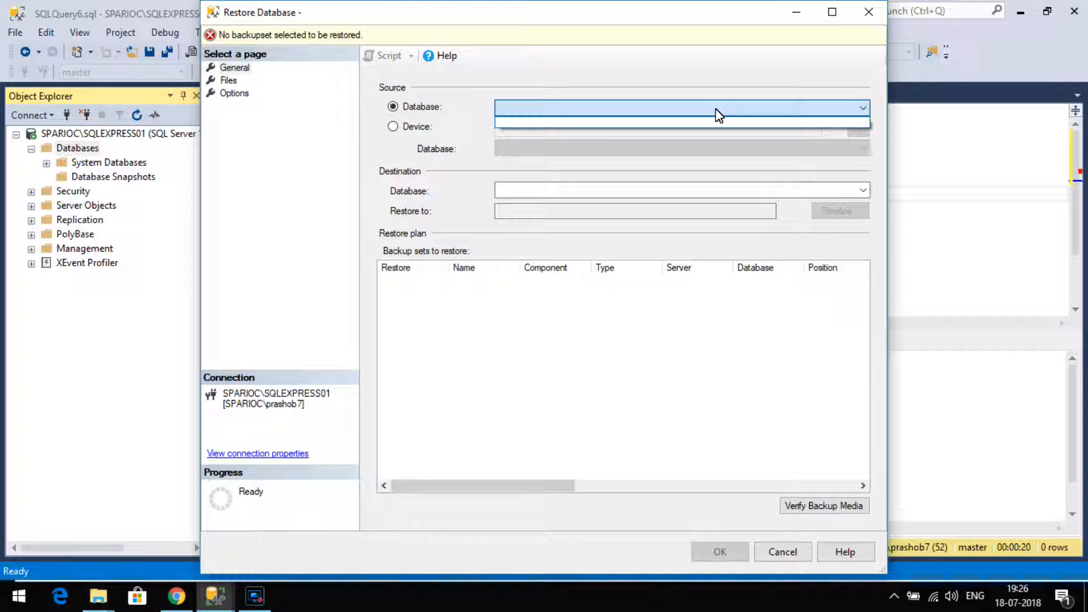
left_click(718, 113)
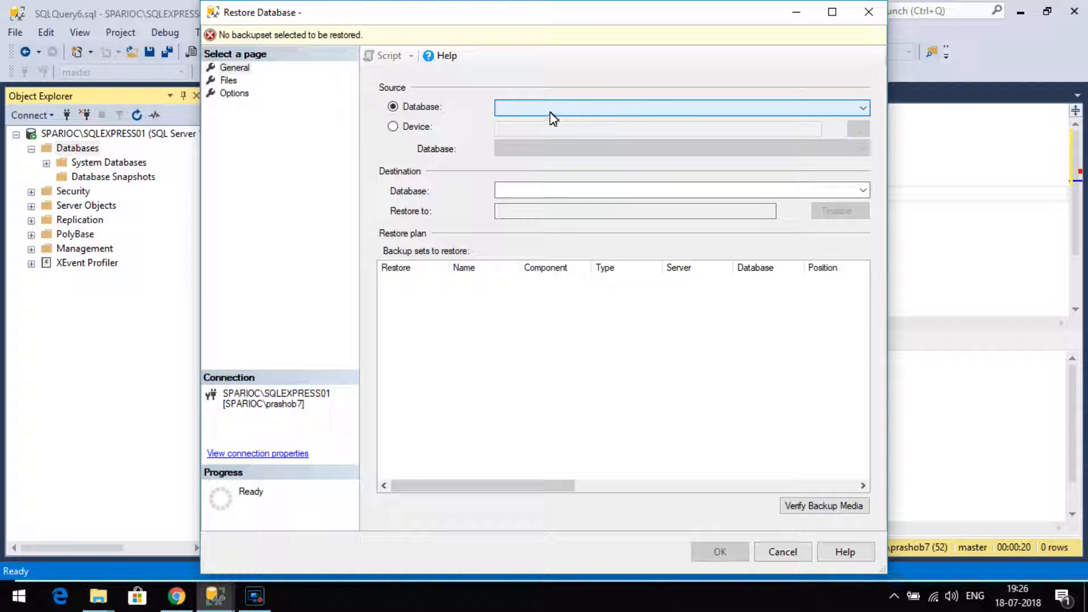
left_click(419, 131)
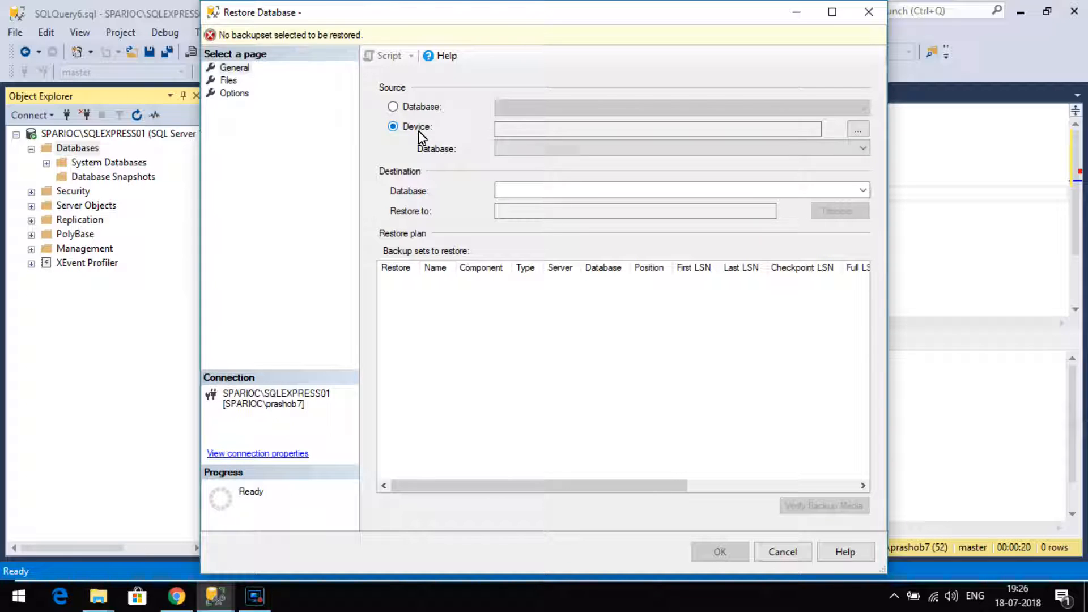
Step: Add SQLDB.bak from the MSSQL Backup folder as the backup media and restore the SQLDB database from it
left_click(857, 130)
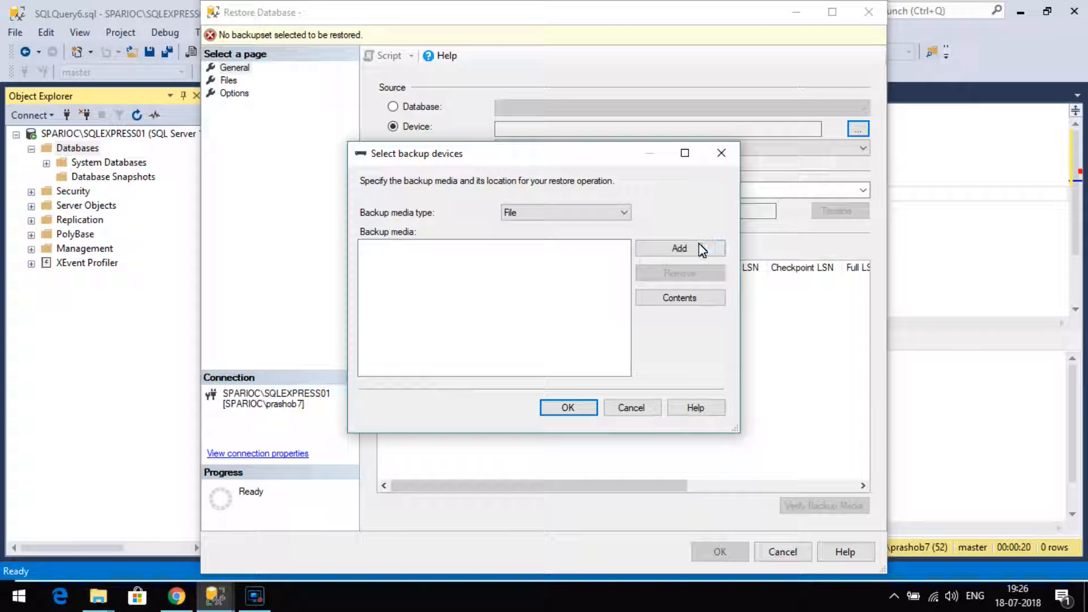
left_click(702, 250)
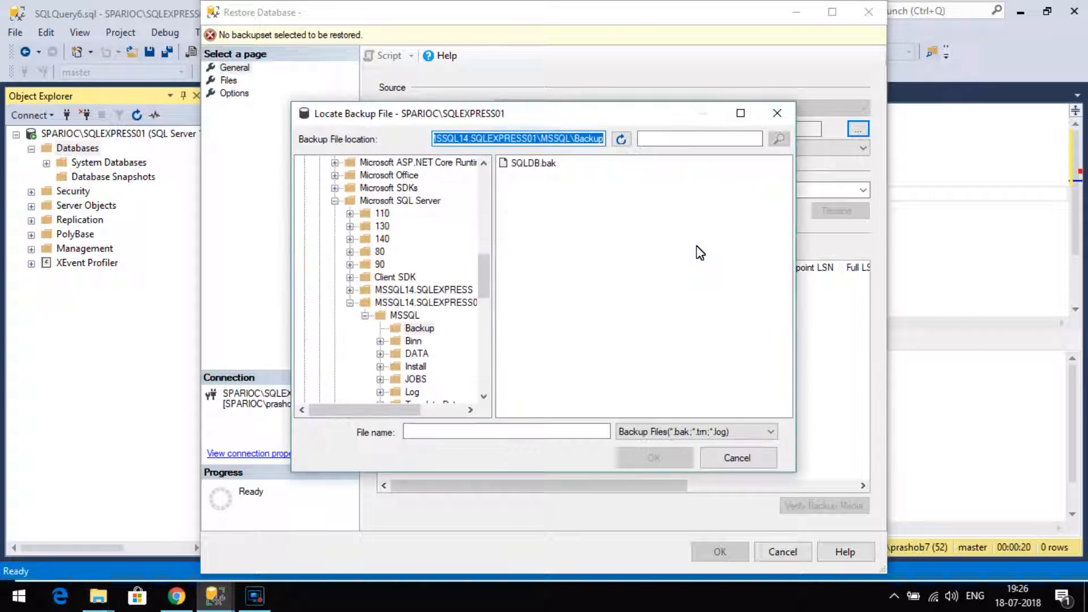
left_click(420, 328)
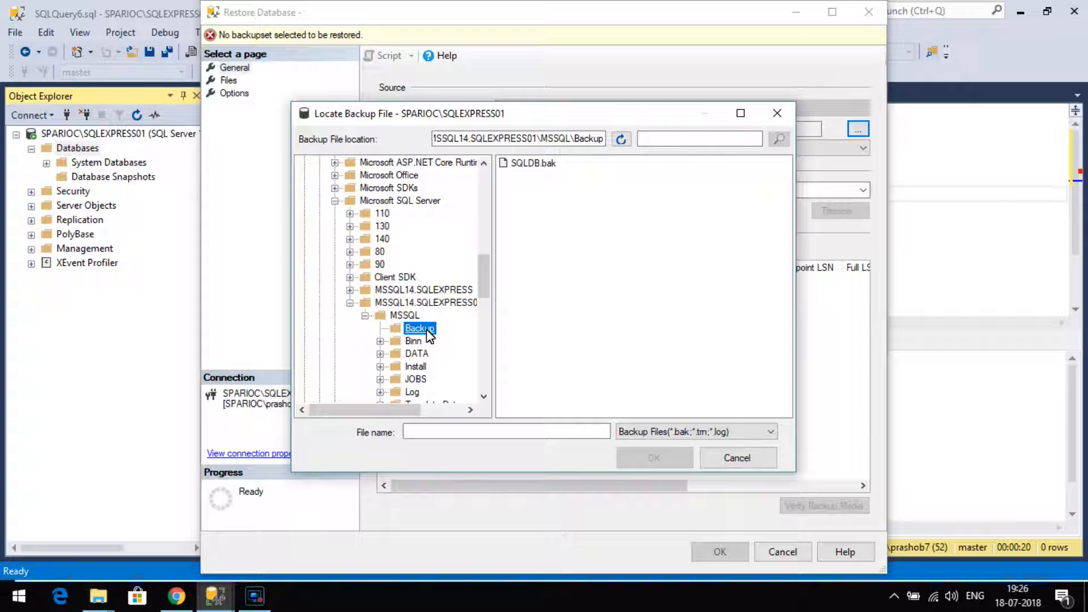
left_click(533, 164)
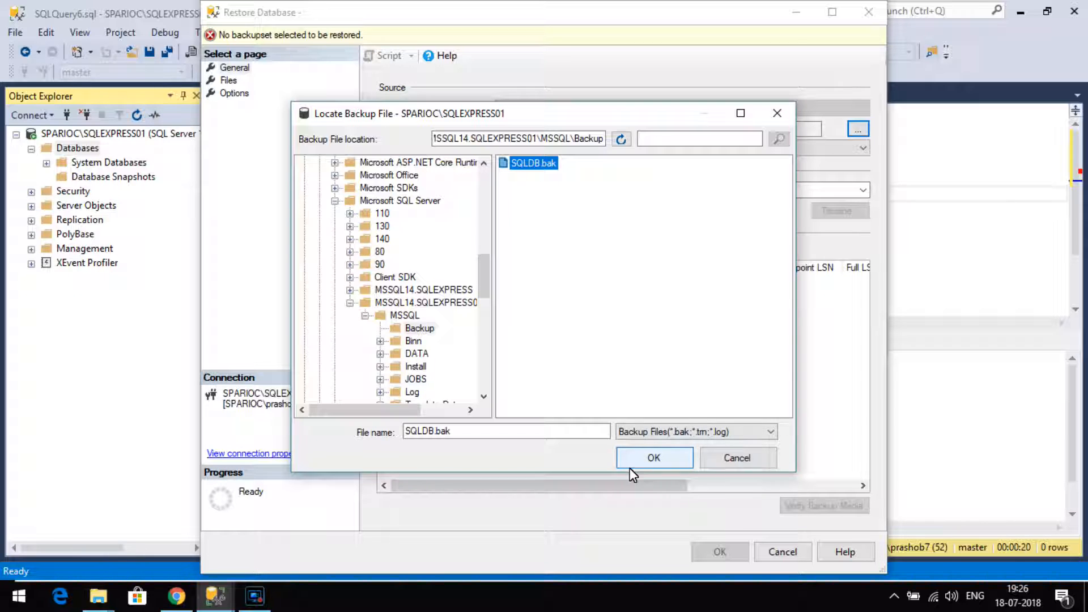
left_click(652, 457)
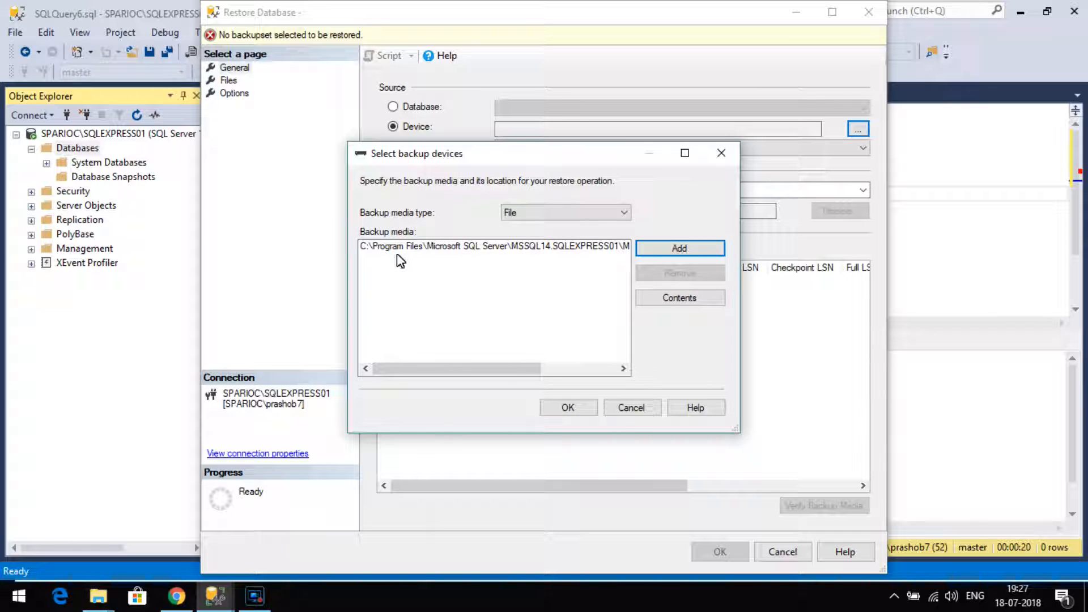
left_click(561, 409)
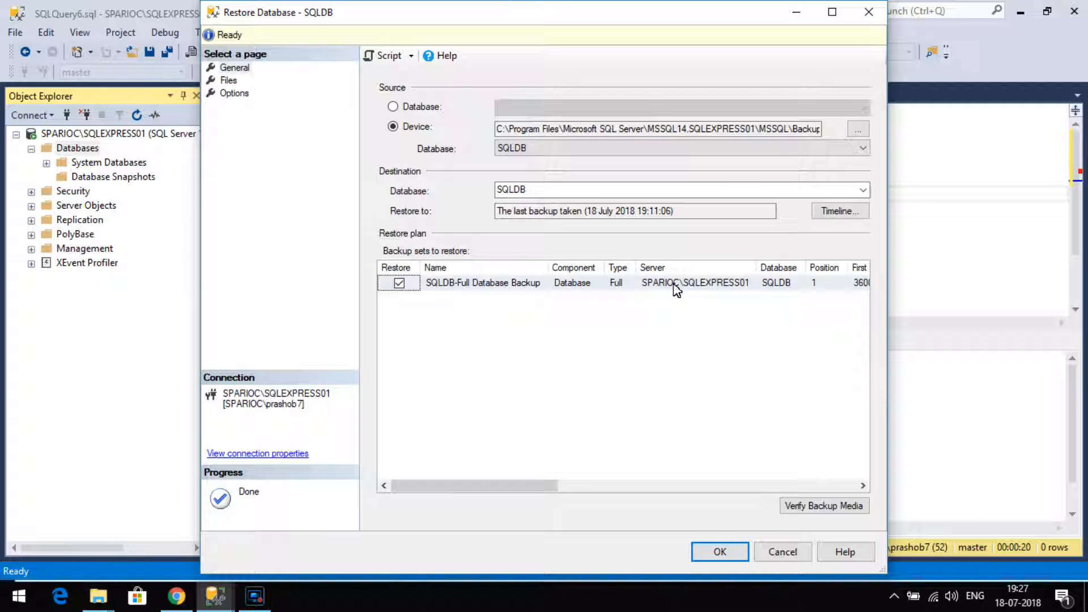
left_click(719, 550)
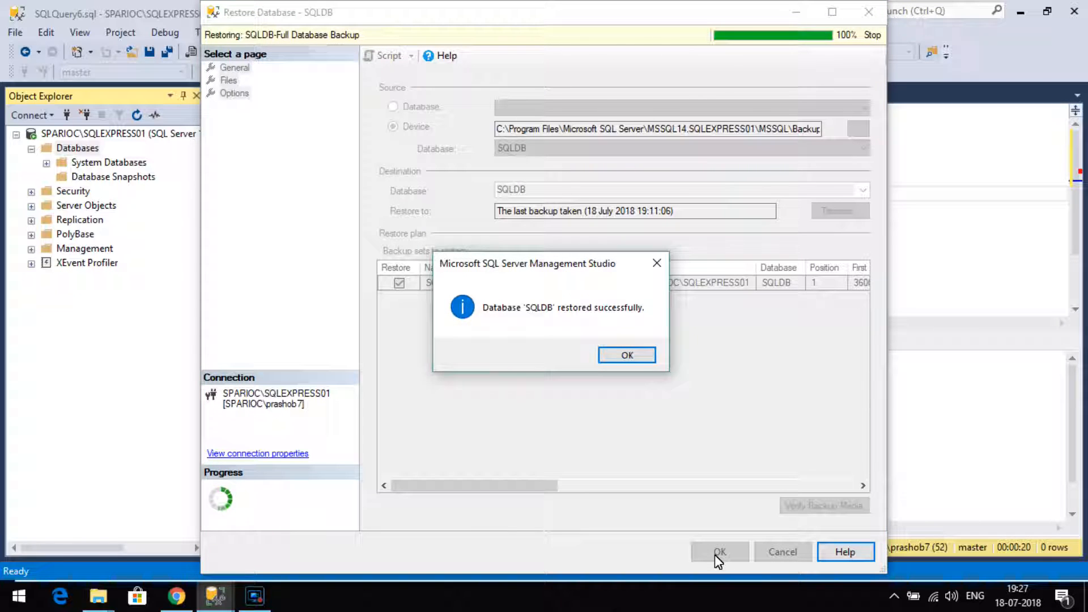
left_click(624, 359)
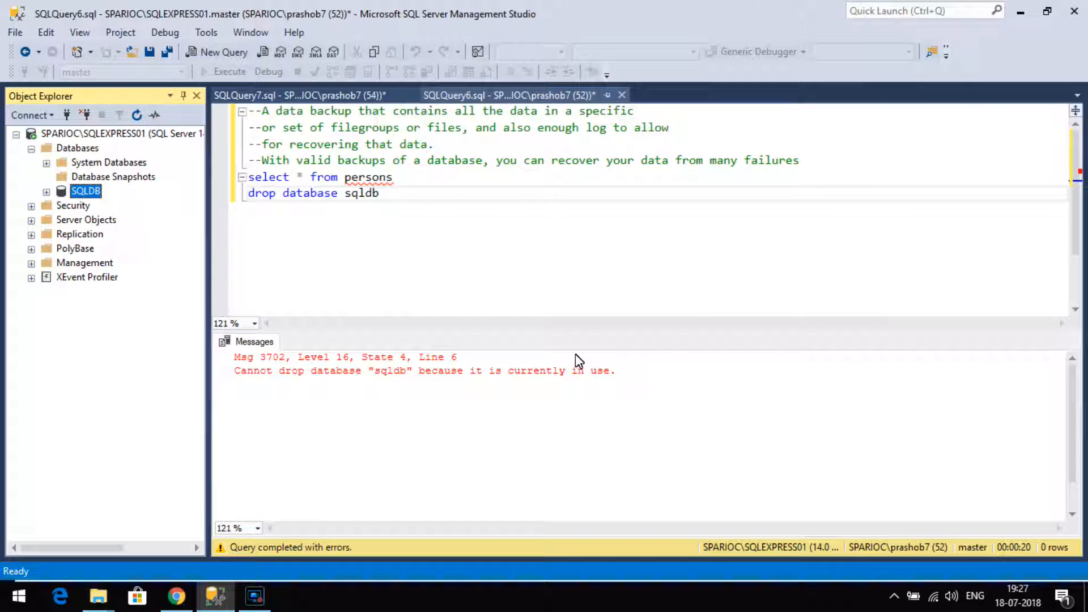
Step: Set the query's database to SQLDB and execute only the "select * from persons" statement
left_click(471, 276)
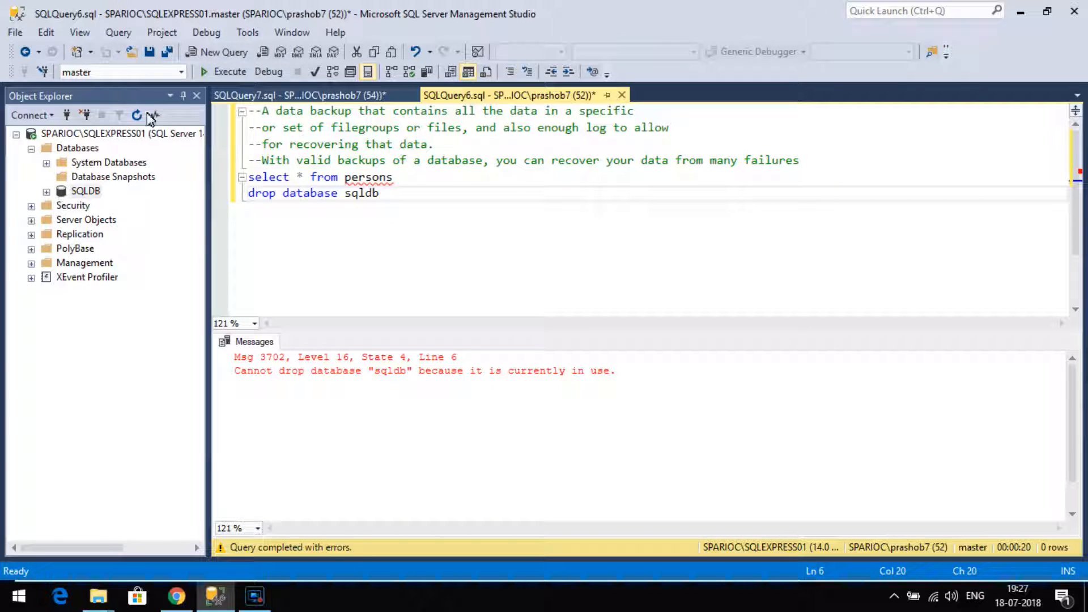
left_click(92, 193)
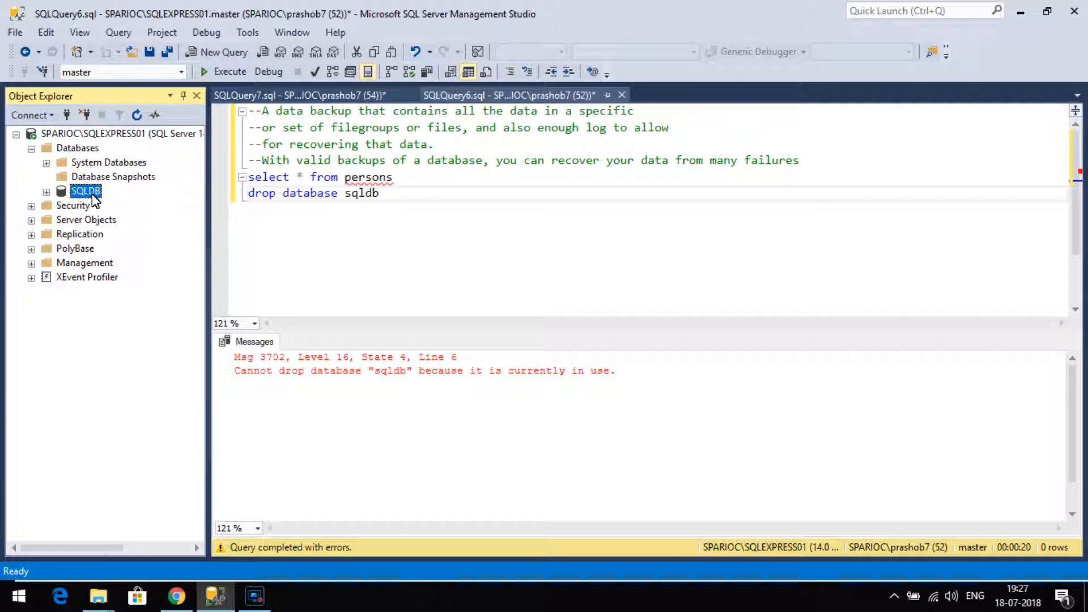
left_click(234, 209)
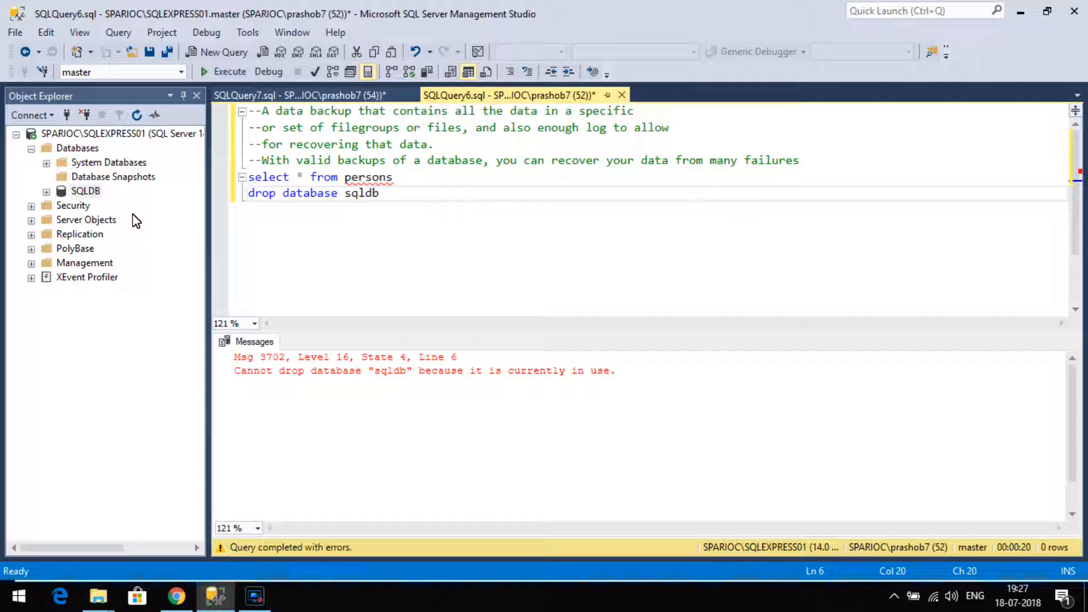
left_click(182, 72)
left_click(124, 134)
left_click_drag(393, 178, 231, 184)
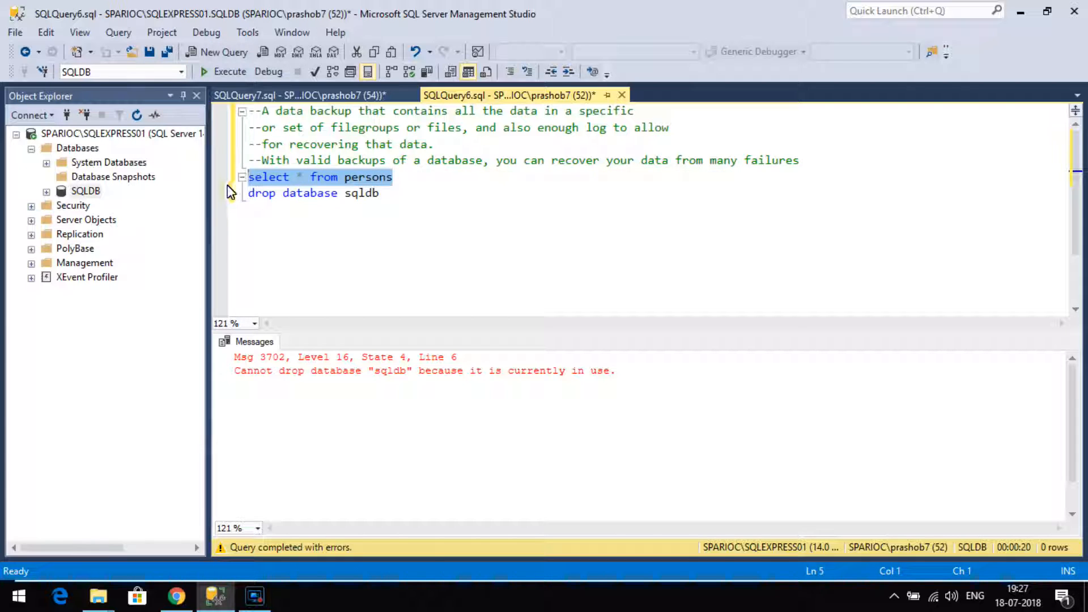
left_click(233, 76)
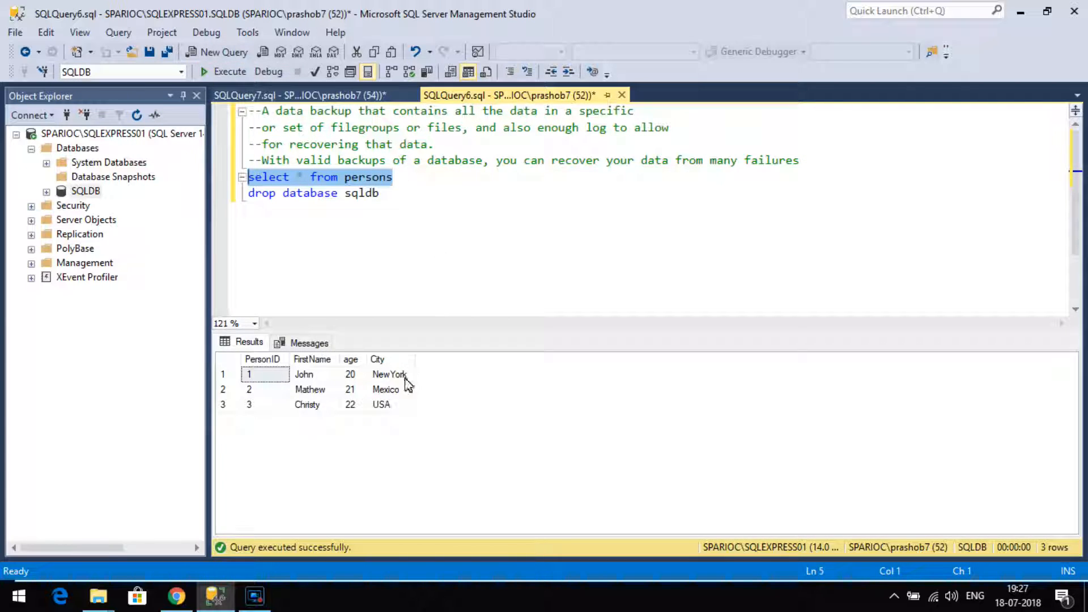